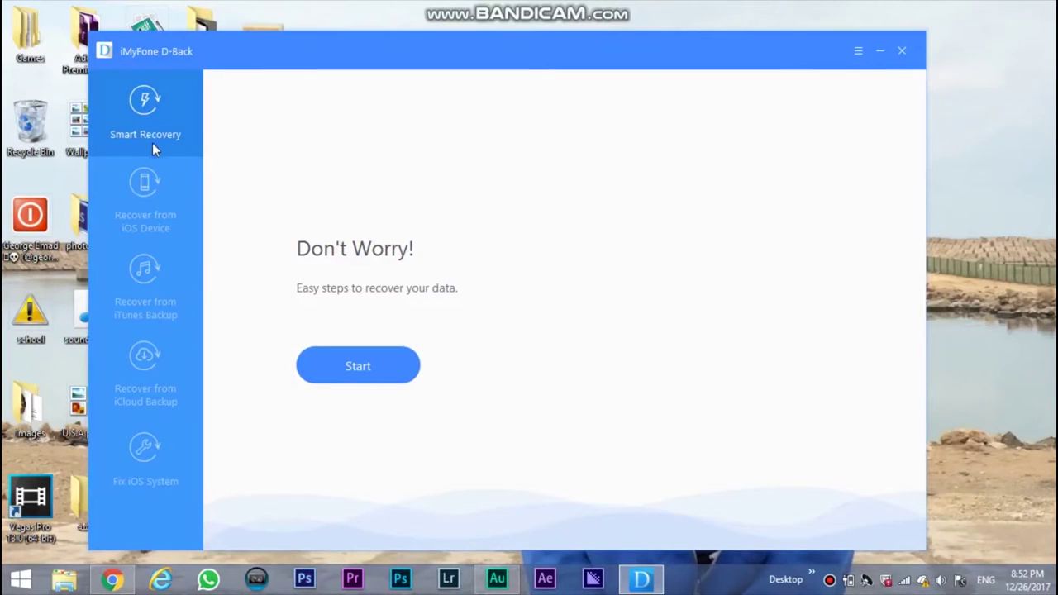
Scan the connected iPhone 5s for all data types, using the recovery scenario for data lost or deleted by accident.
left_click(381, 365)
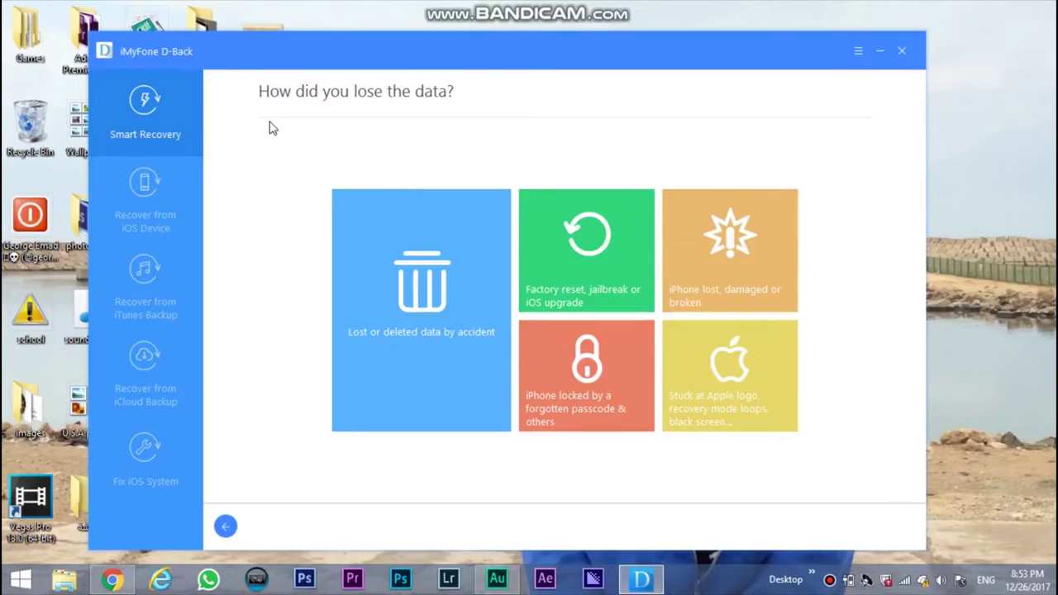
left_click(444, 270)
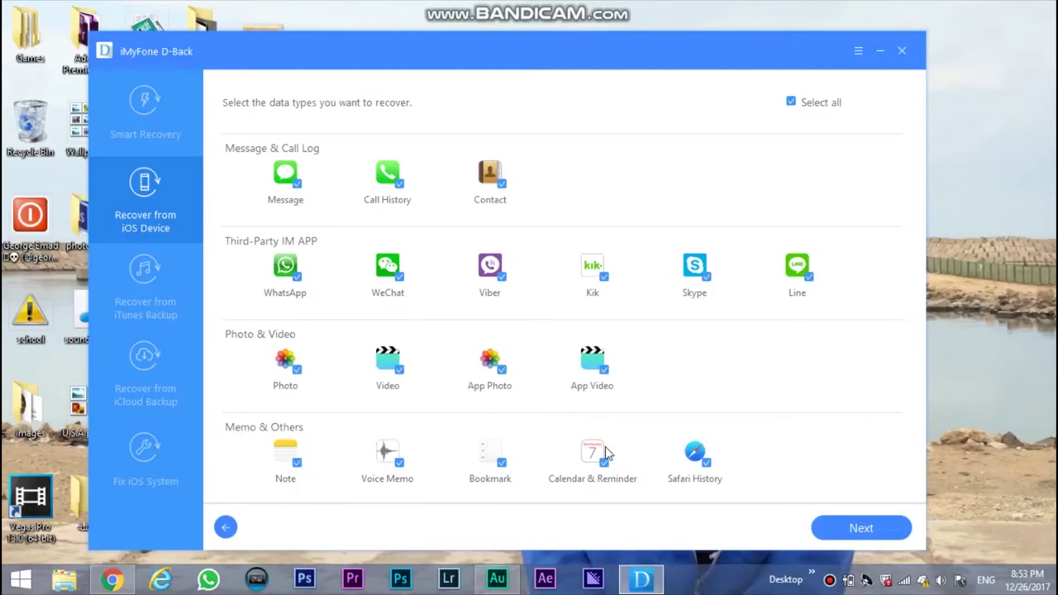
left_click(866, 536)
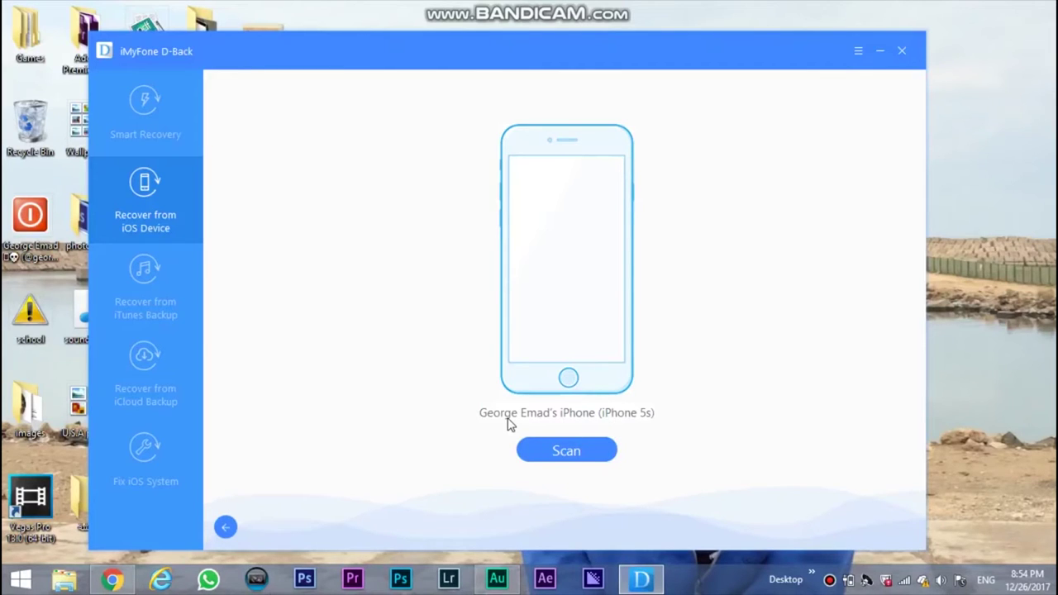
left_click(567, 449)
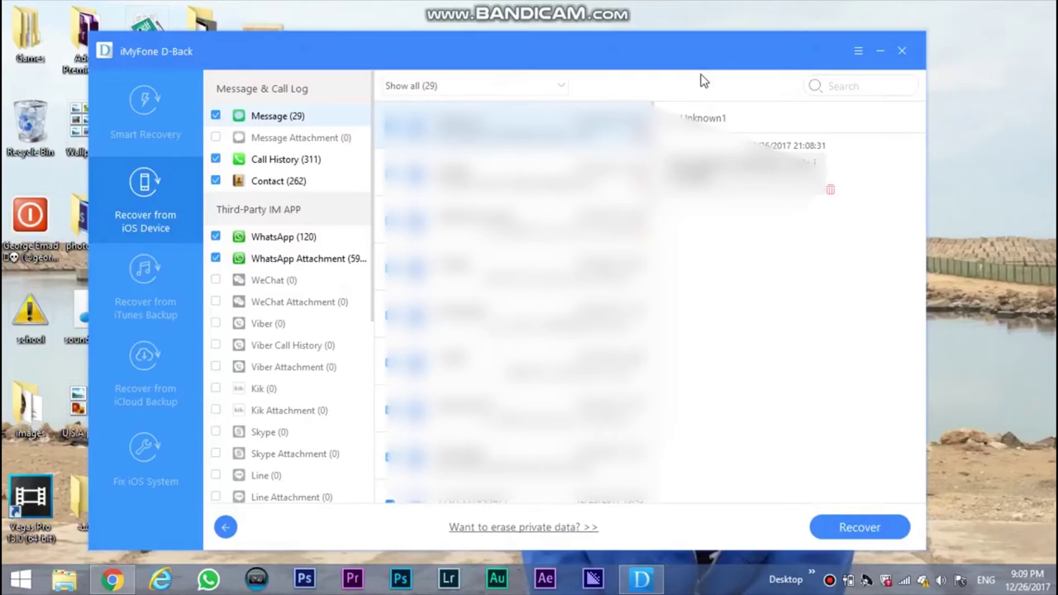
Review the scanned call history, messages and contacts.
left_click(289, 167)
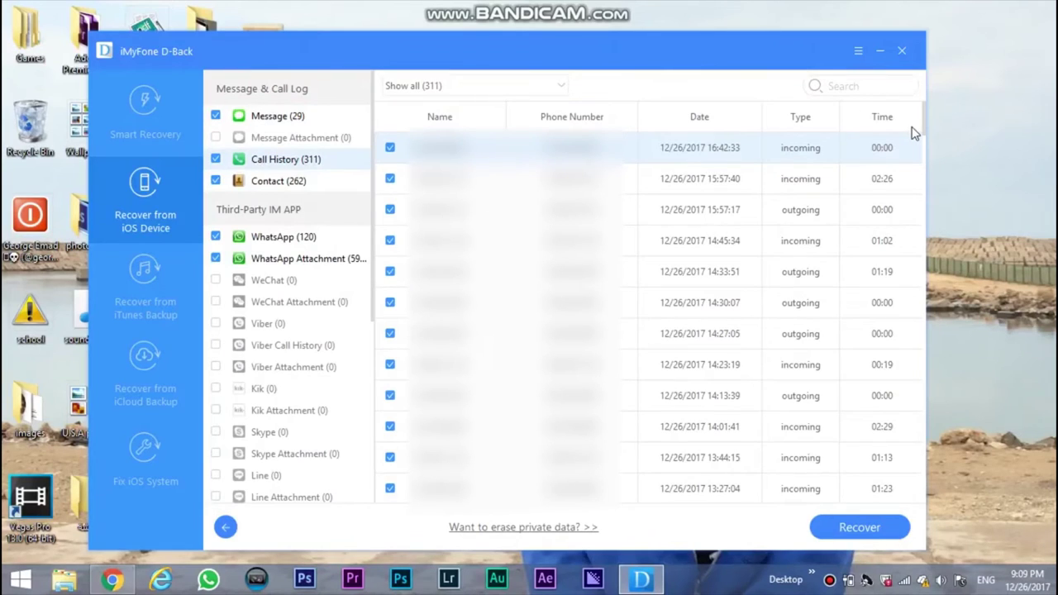
left_click(248, 117)
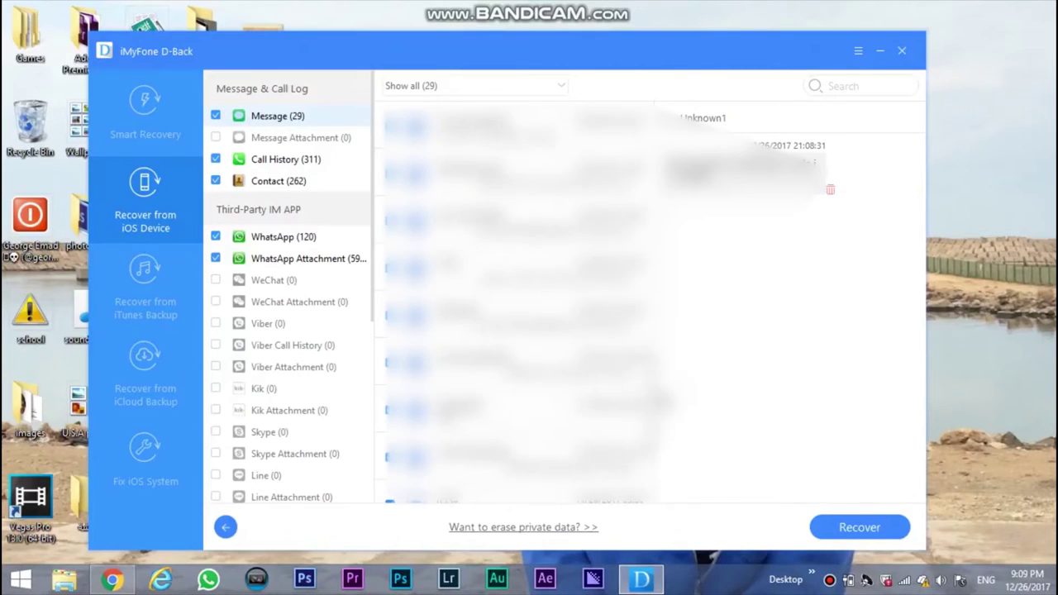
scroll(659, 464, "down", 1)
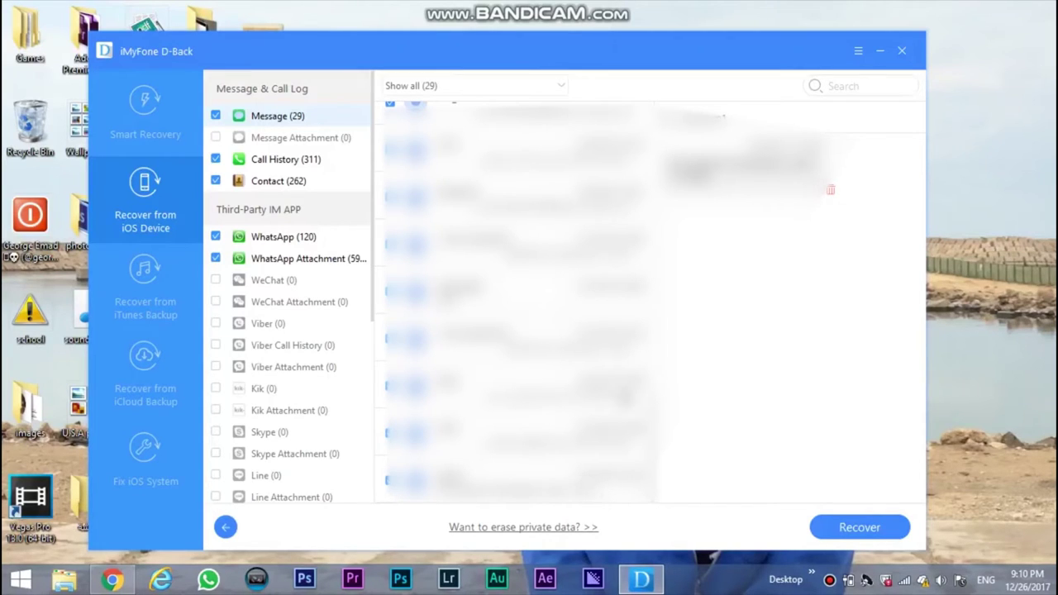
left_click(659, 467)
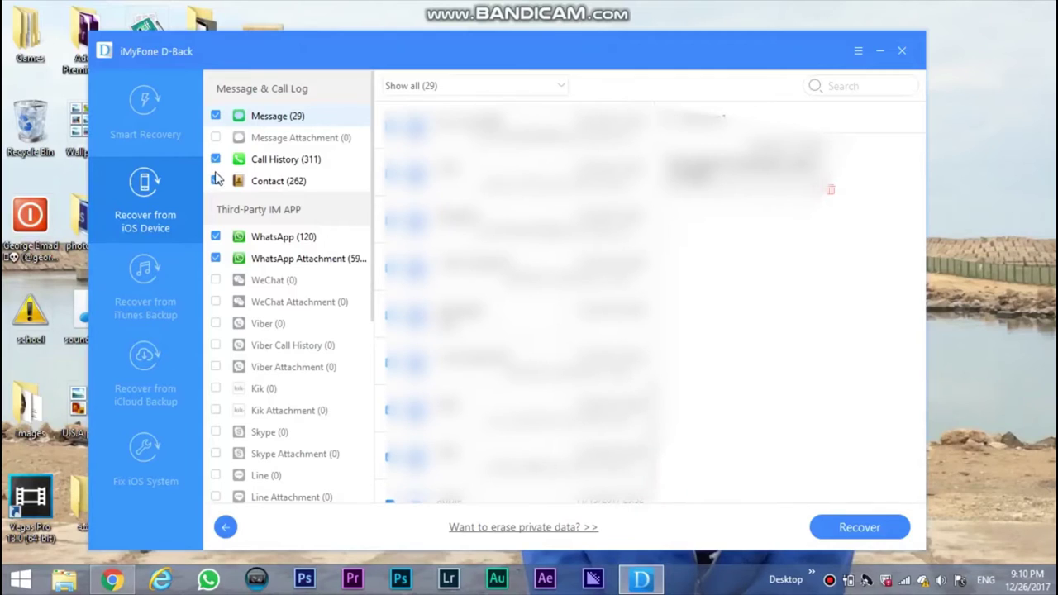
left_click(246, 180)
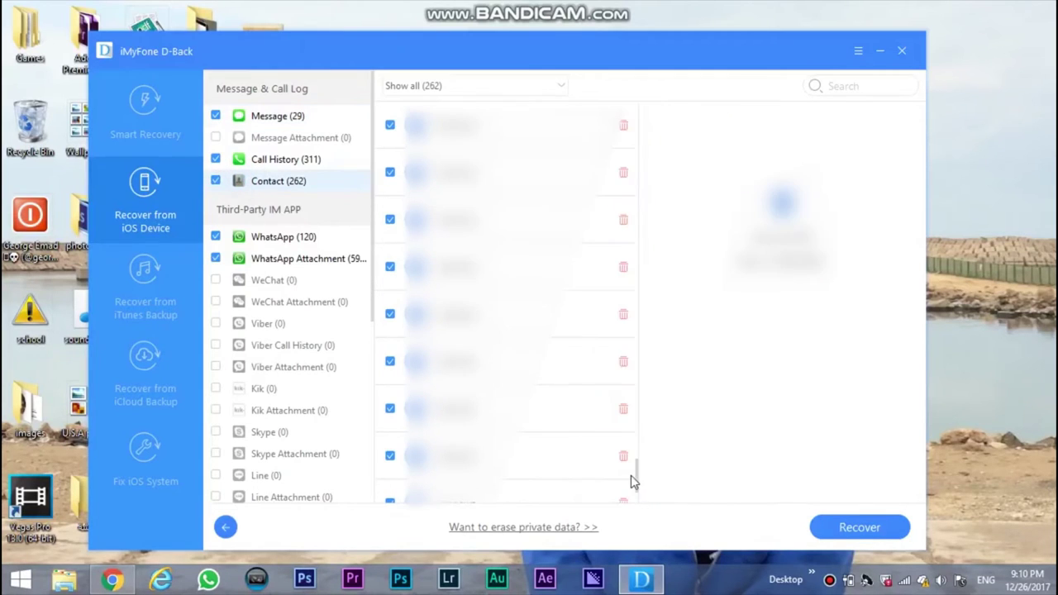
left_click_drag(636, 472, 637, 389)
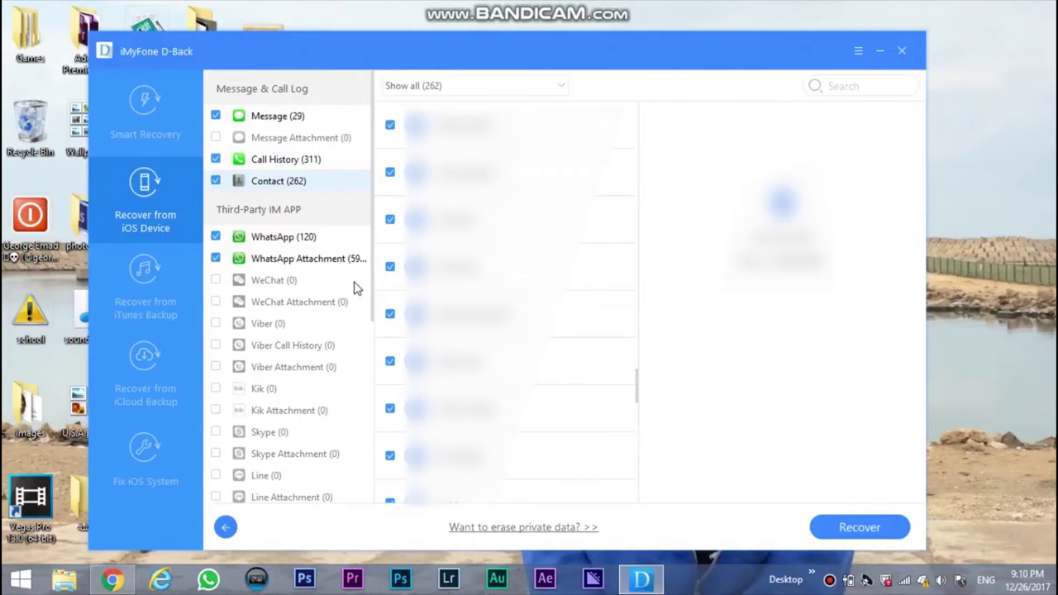
Review the scanned WhatsApp chats and browse the photo folder of the WhatsApp attachments.
left_click(307, 240)
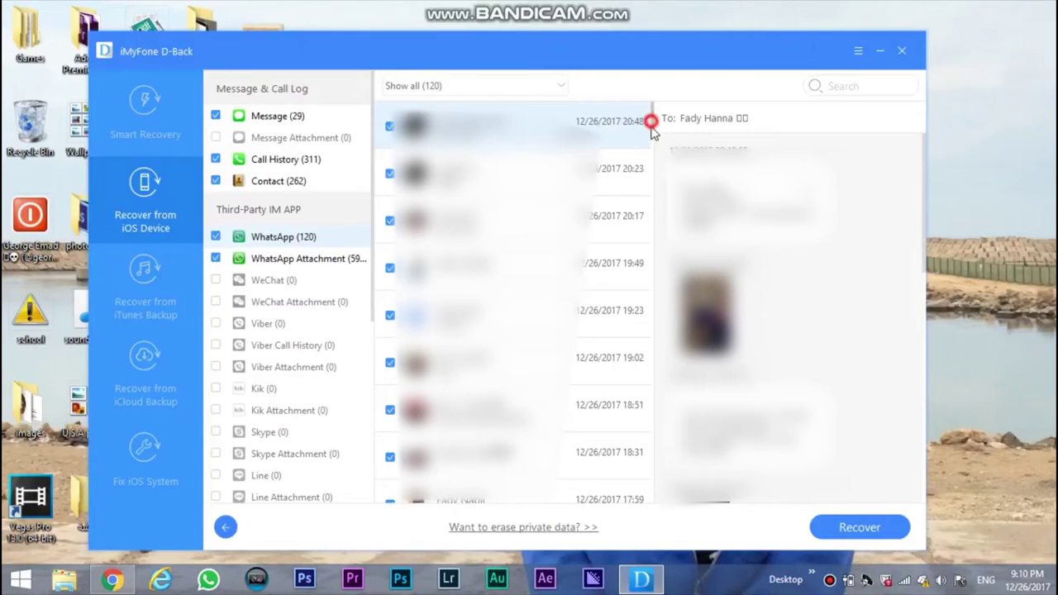
scroll(653, 132, "down", 5)
left_click(300, 258)
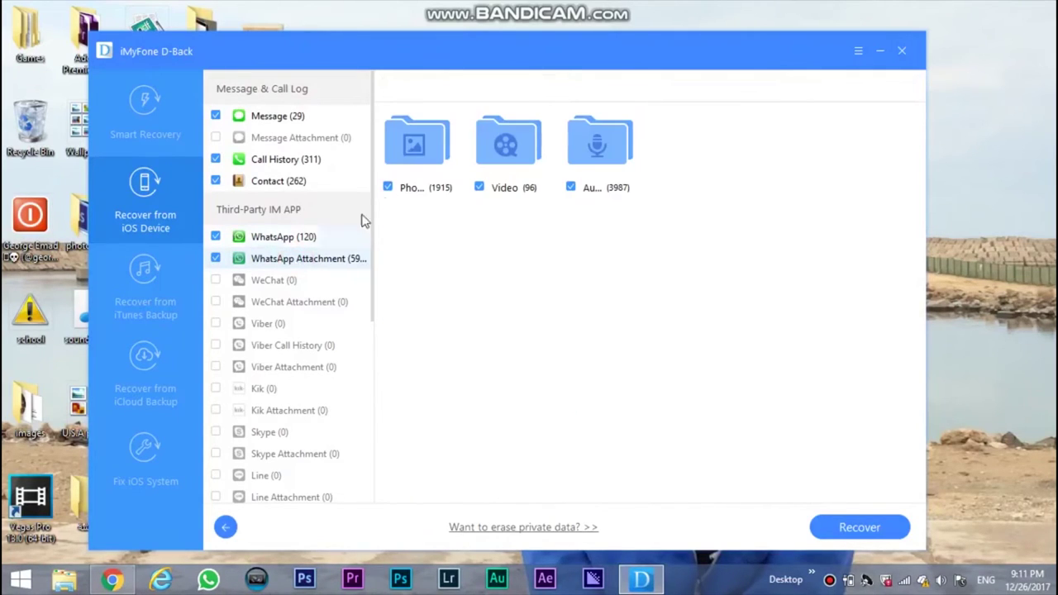
double_click(435, 164)
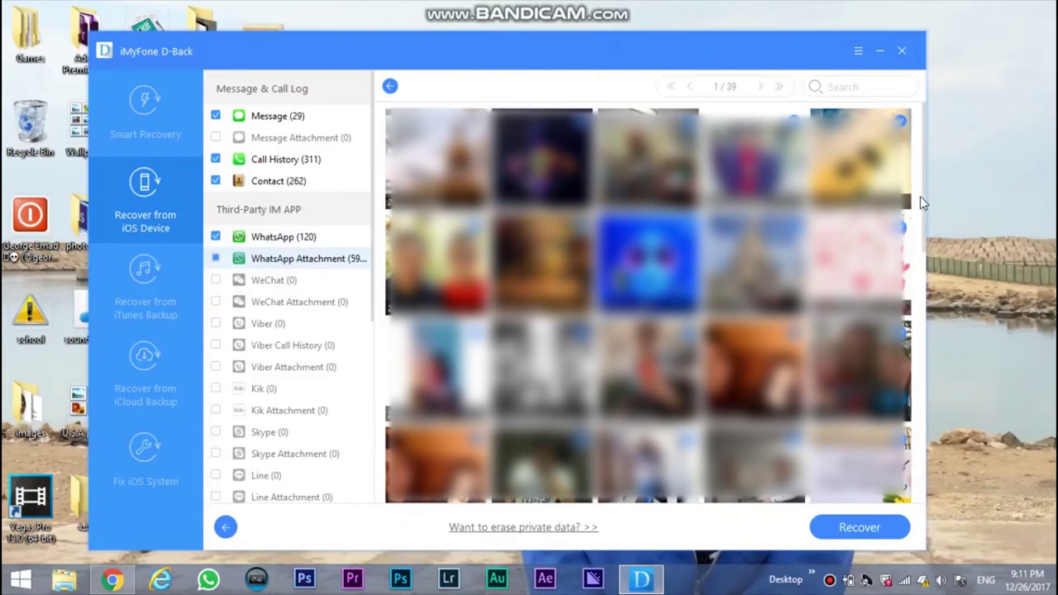
left_click(924, 187)
left_click_drag(928, 218, 925, 482)
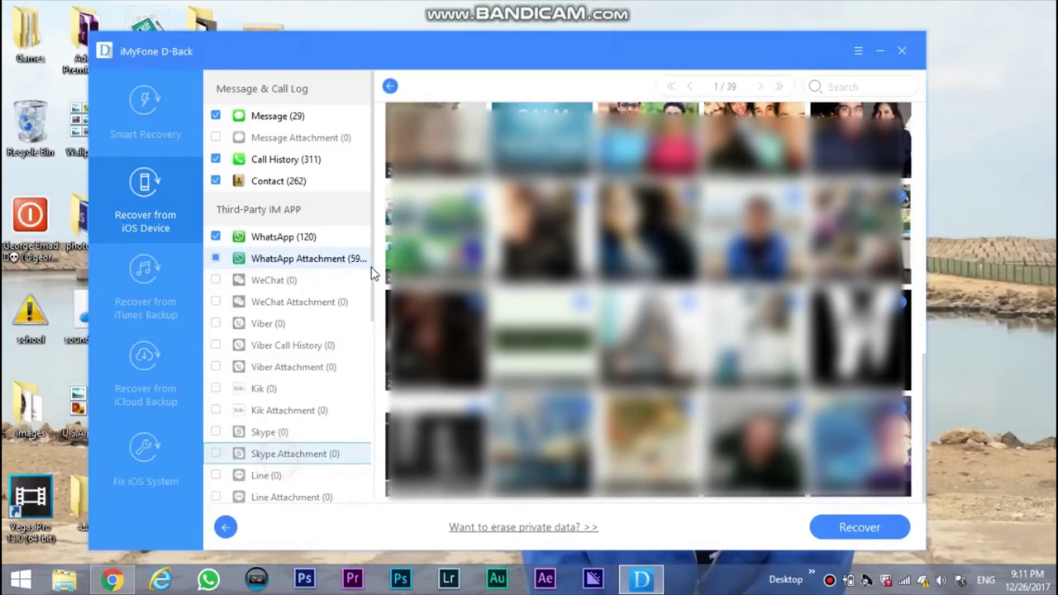
Review the scanned videos and browse the Facebook folder of the app videos.
scroll(373, 272, "down", 3)
scroll(368, 410, "down", 2)
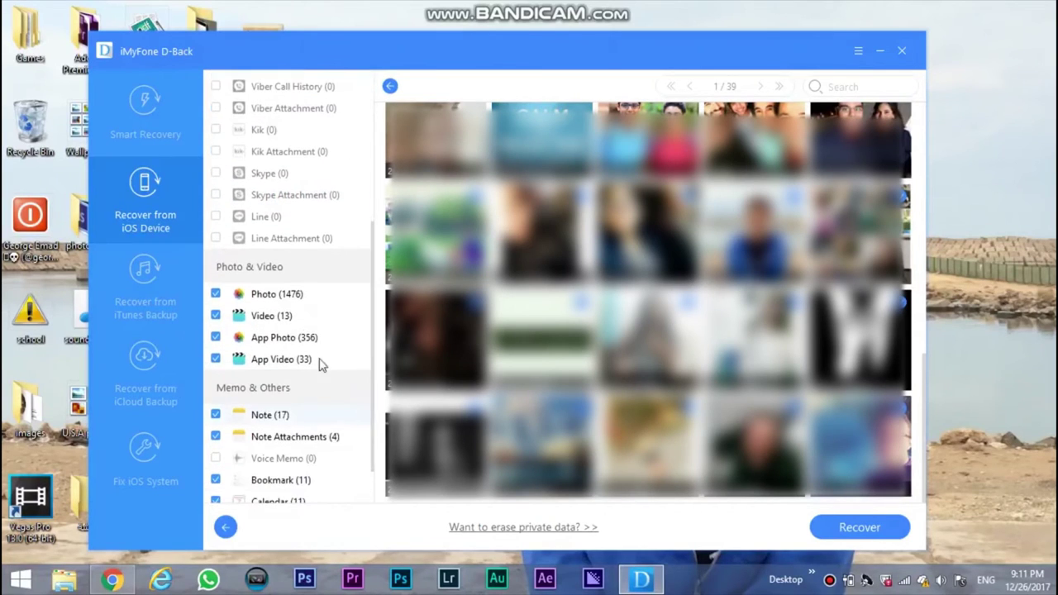
left_click(291, 315)
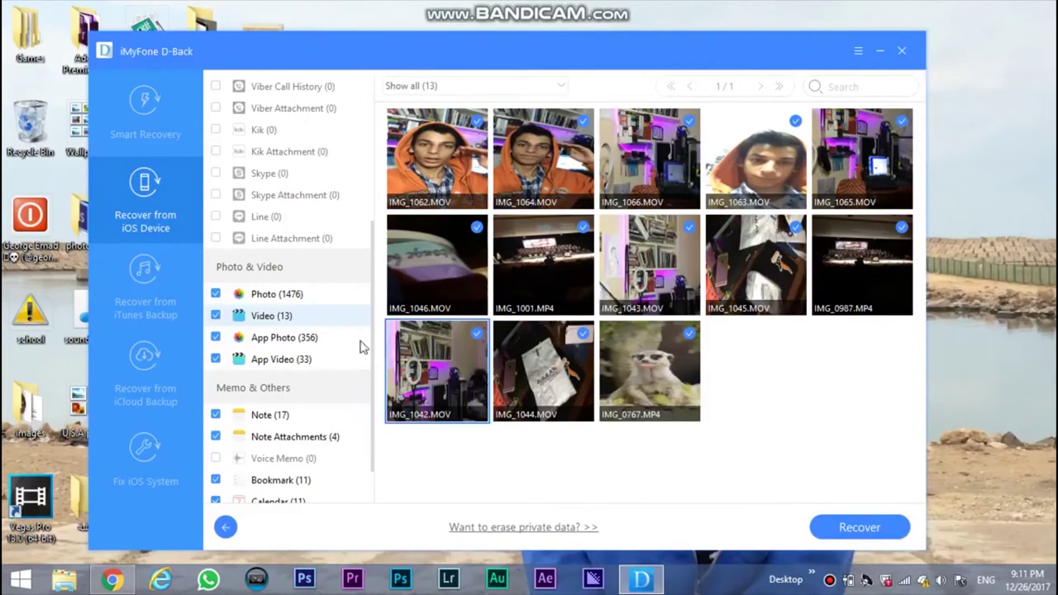
left_click(302, 364)
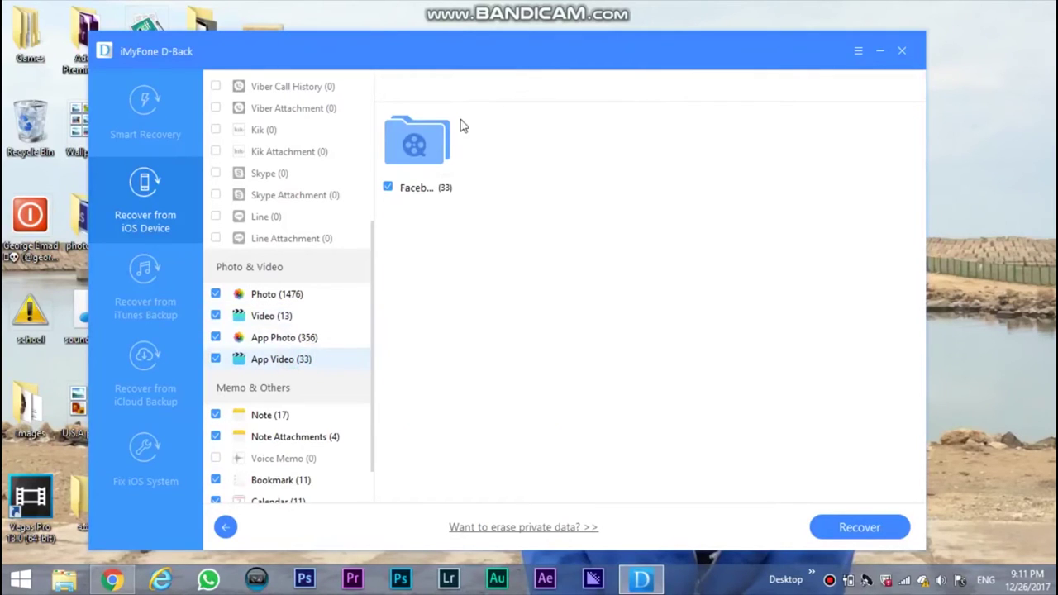
double_click(439, 137)
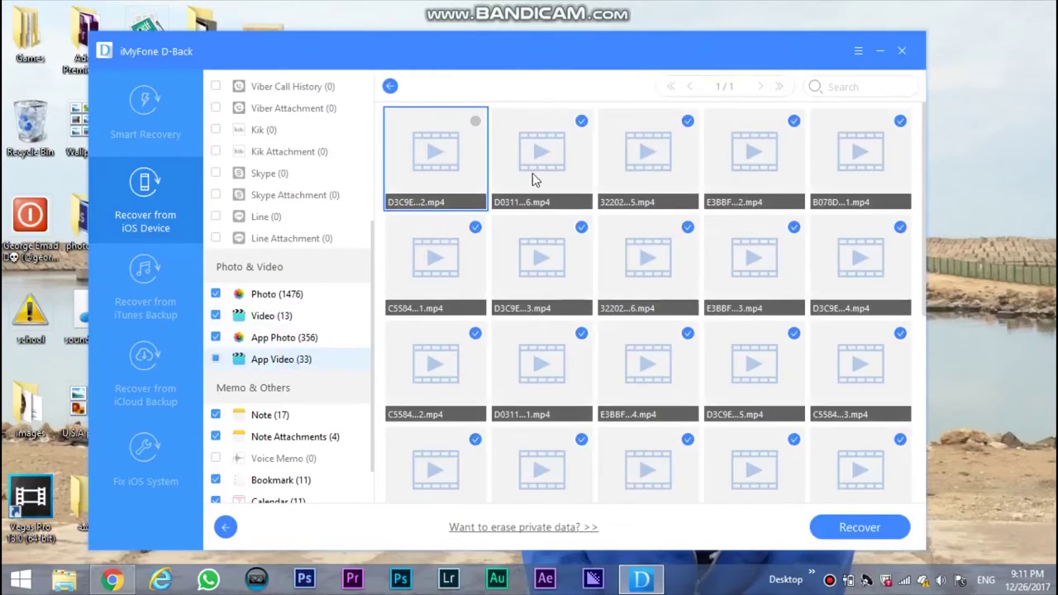
left_click(923, 170)
left_click(924, 207)
left_click_drag(926, 217, 744, 142)
Browse the first, second and dls3 folders of the scanned app photos, returning to the folder overview.
left_click(339, 338)
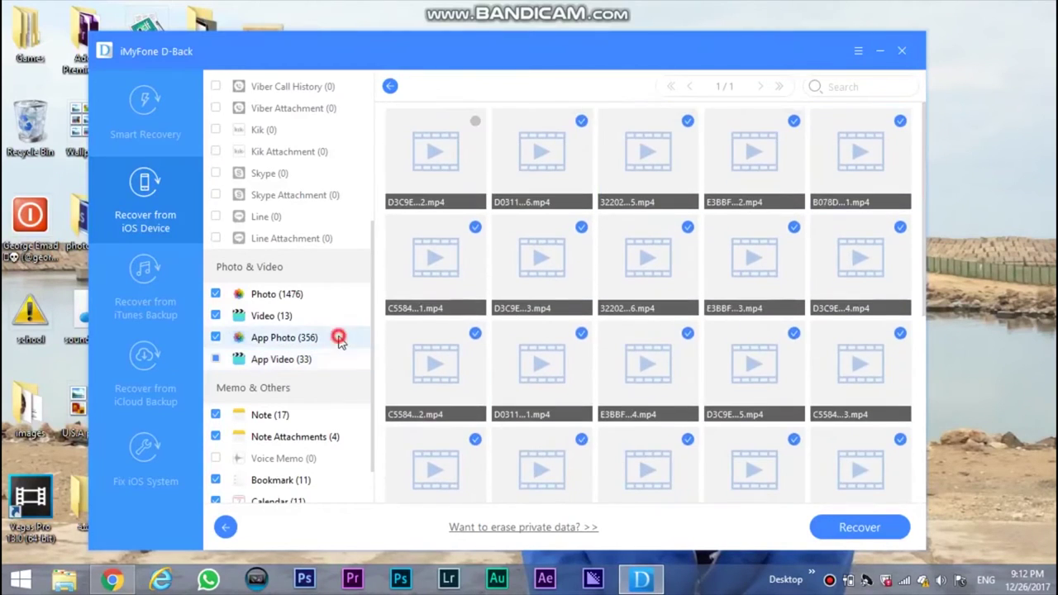
double_click(430, 132)
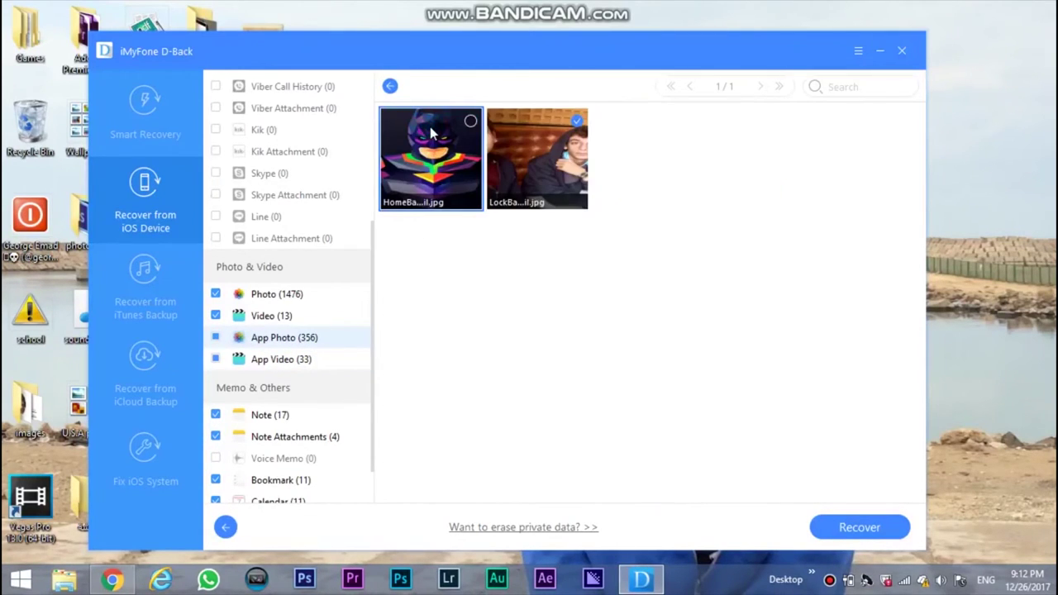
left_click(391, 89)
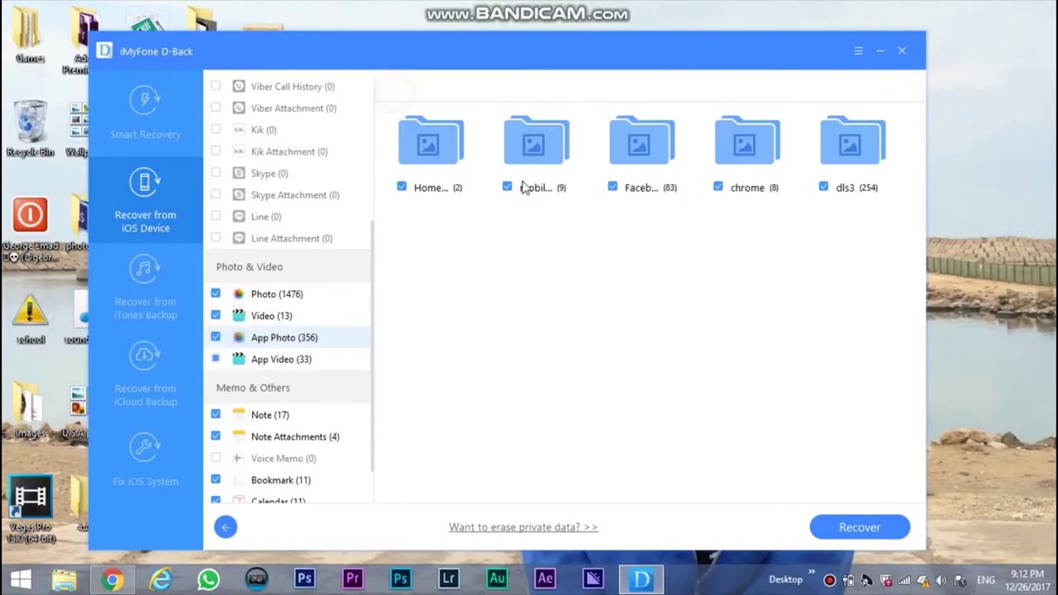
double_click(537, 168)
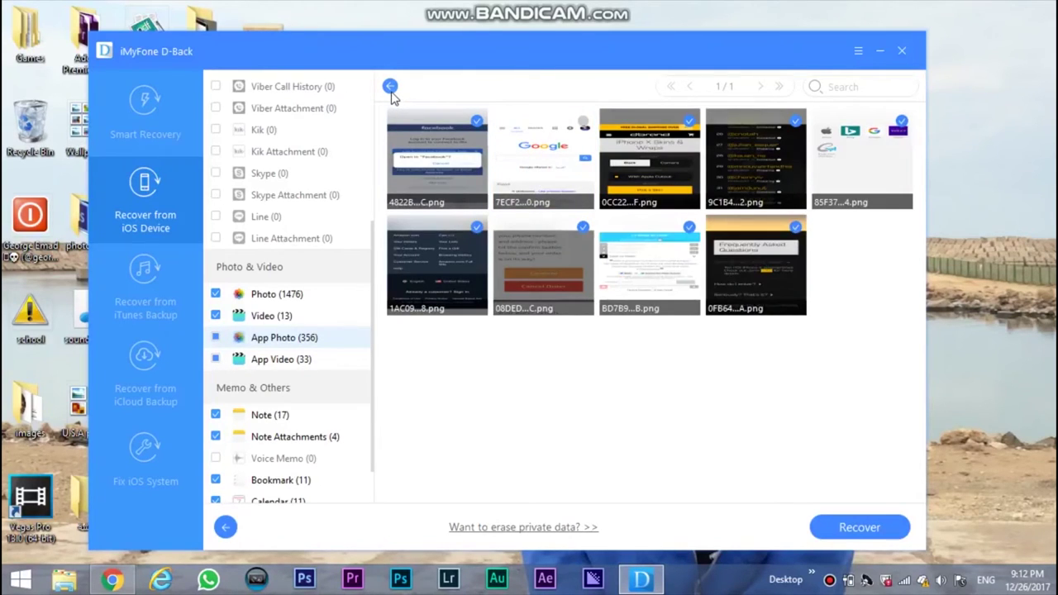
left_click(391, 89)
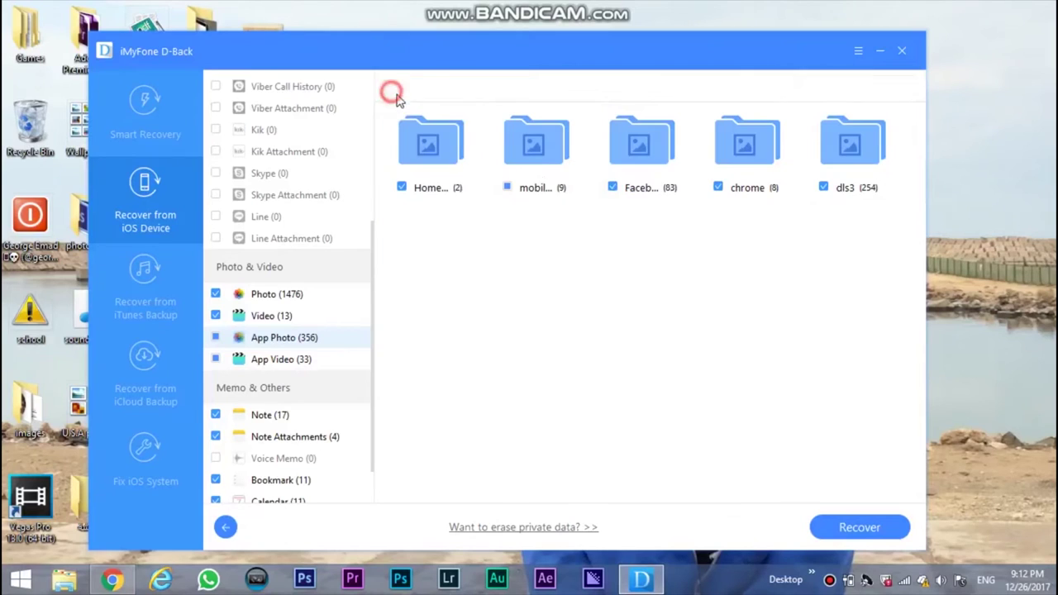
double_click(834, 145)
left_click_drag(928, 165, 865, 51)
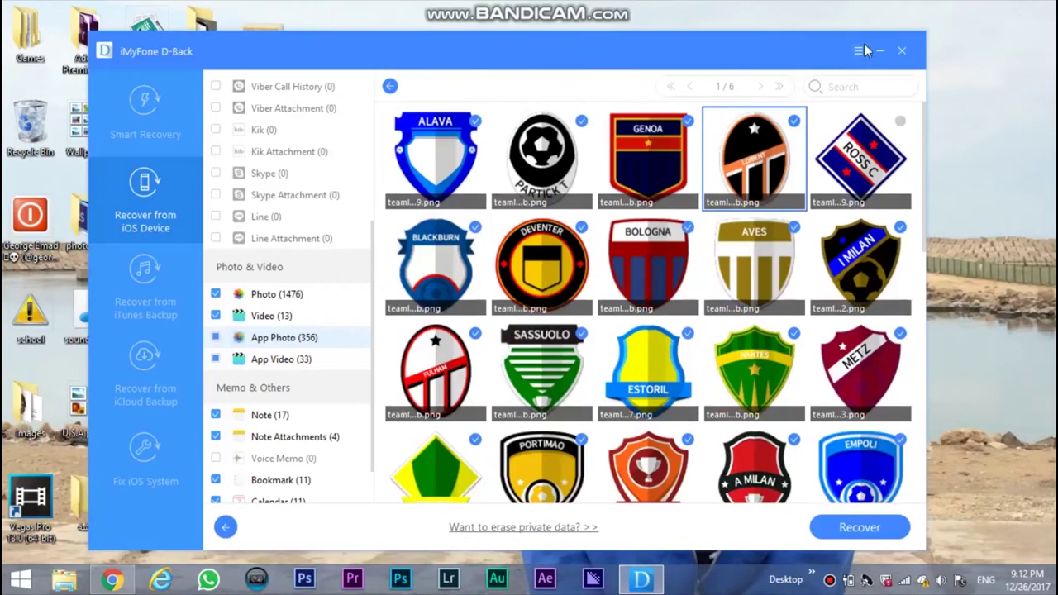
left_click(391, 88)
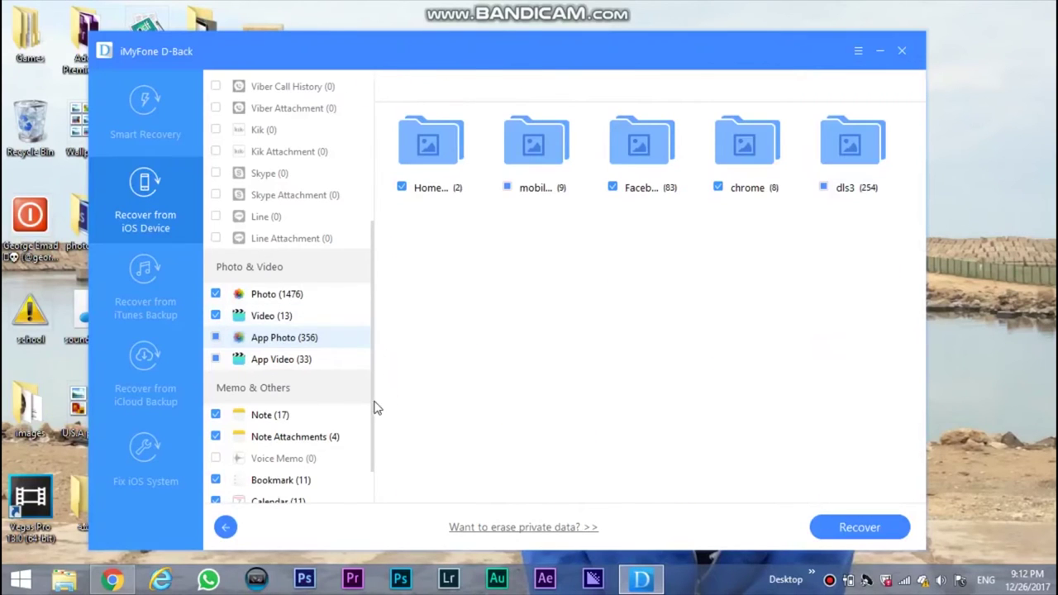
Review the Memo & Others results, including notes, note attachment images, calendar entries and bookmarks.
left_click_drag(373, 406, 370, 446)
left_click(302, 365)
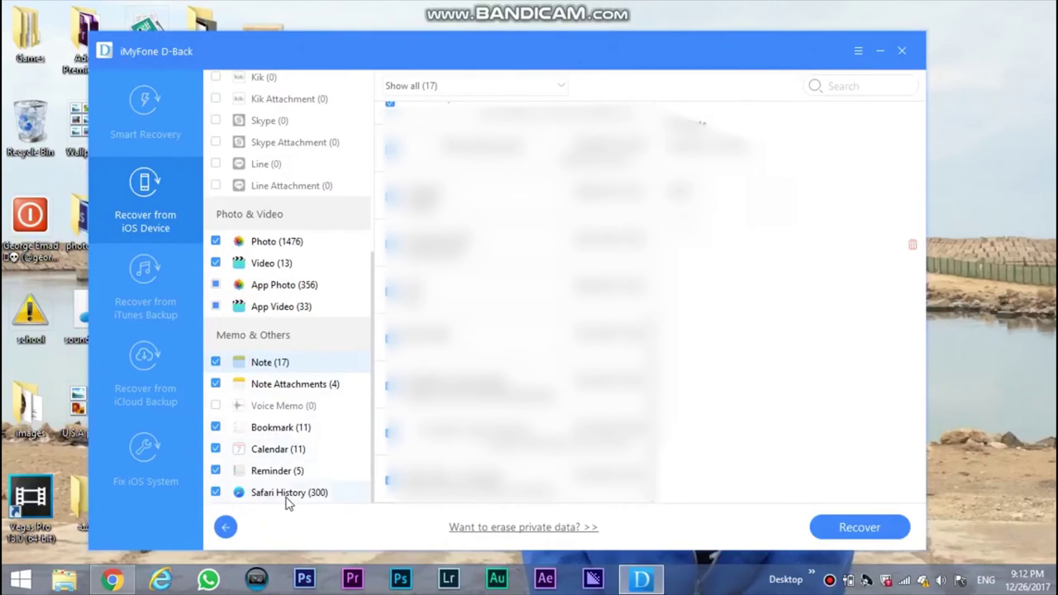
left_click(265, 390)
double_click(413, 153)
left_click(291, 451)
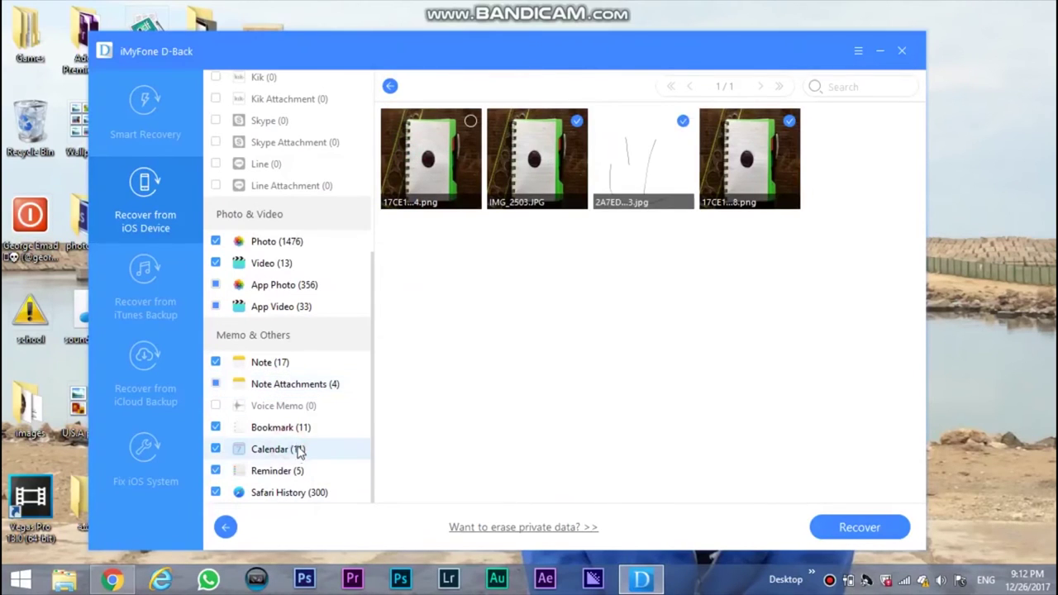
left_click_drag(370, 377, 369, 311)
left_click(307, 425)
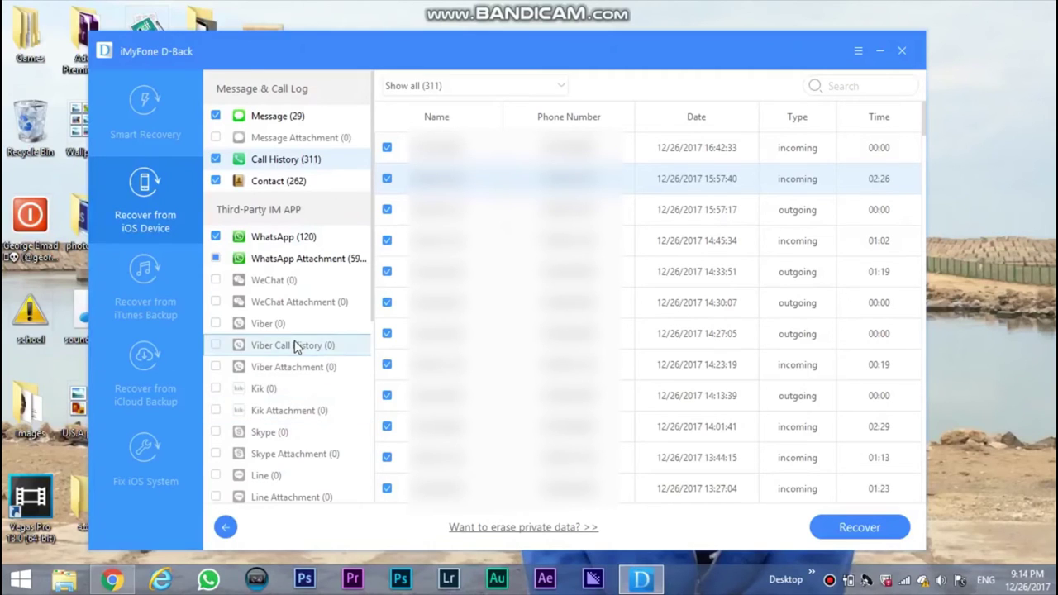
Review the complete list of app videos found by the scan again.
scroll(343, 378, "down", 5)
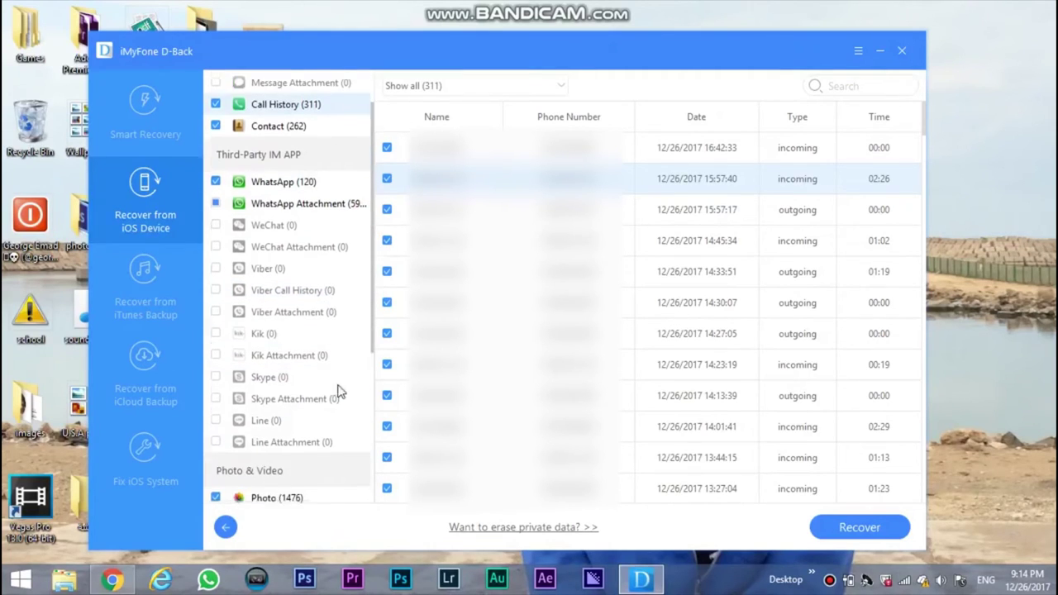
left_click(289, 324)
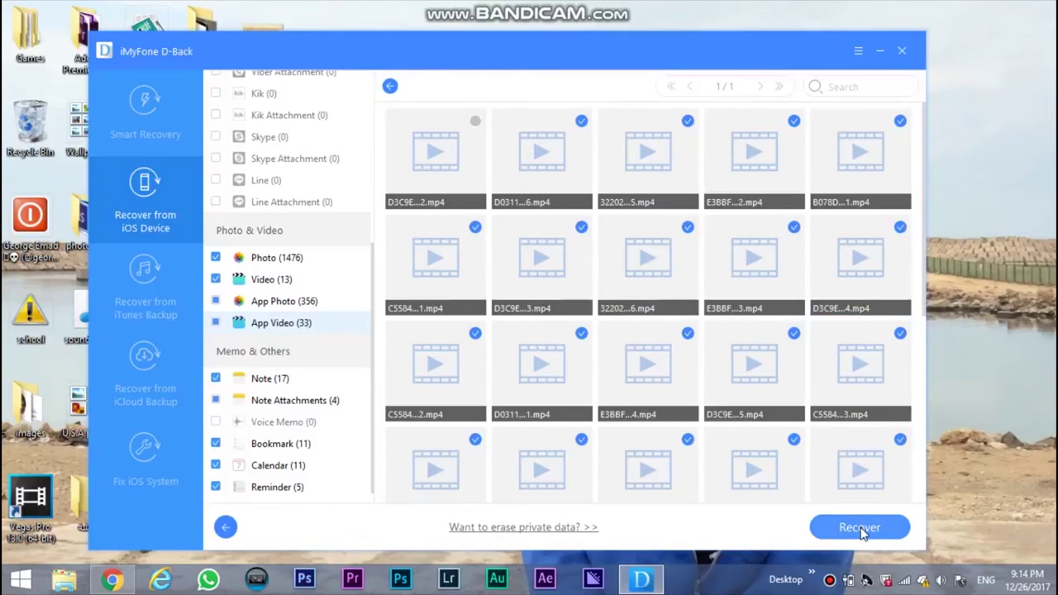
left_click(791, 397)
left_click(781, 376)
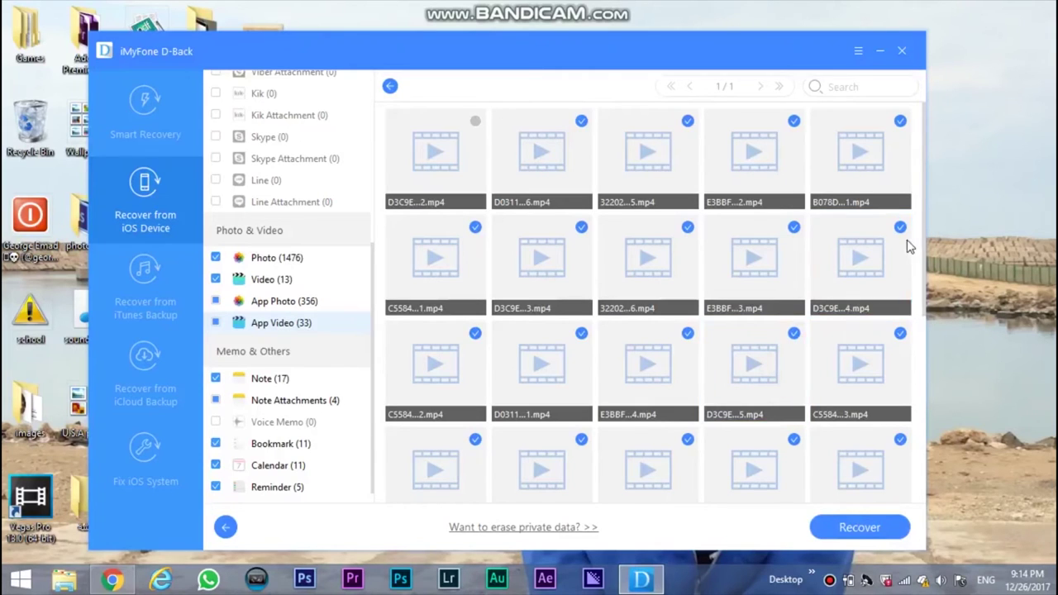
left_click_drag(923, 241, 921, 471)
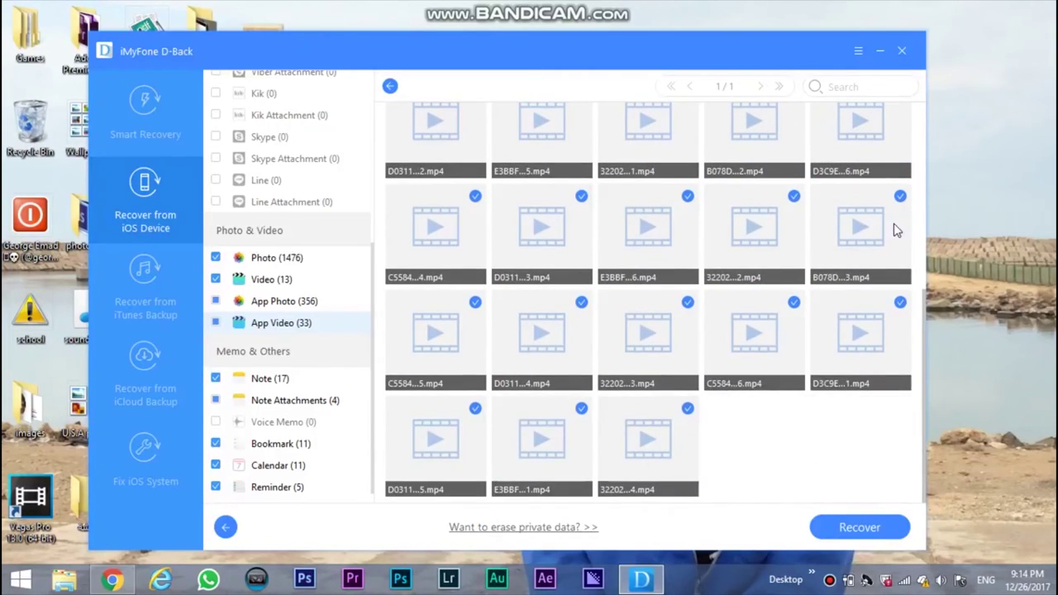
scroll(894, 155, "up", 5)
left_click(859, 52)
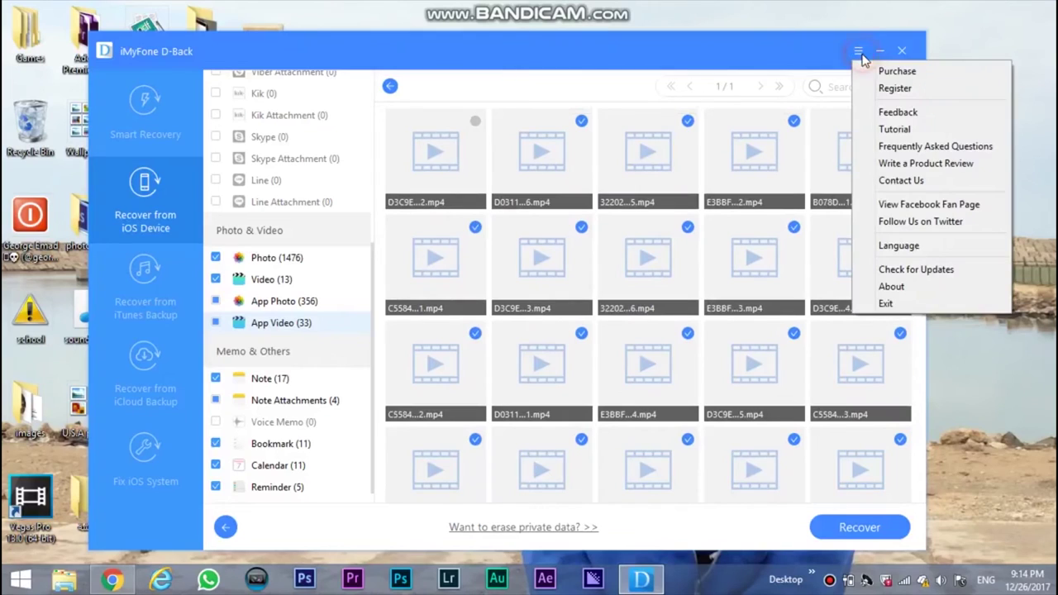
left_click(822, 61)
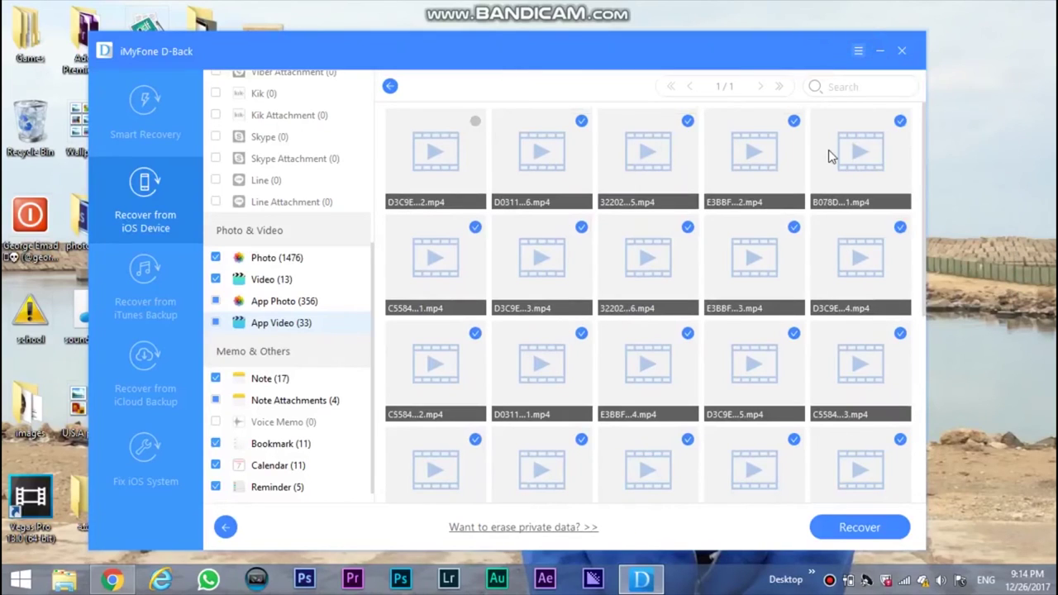